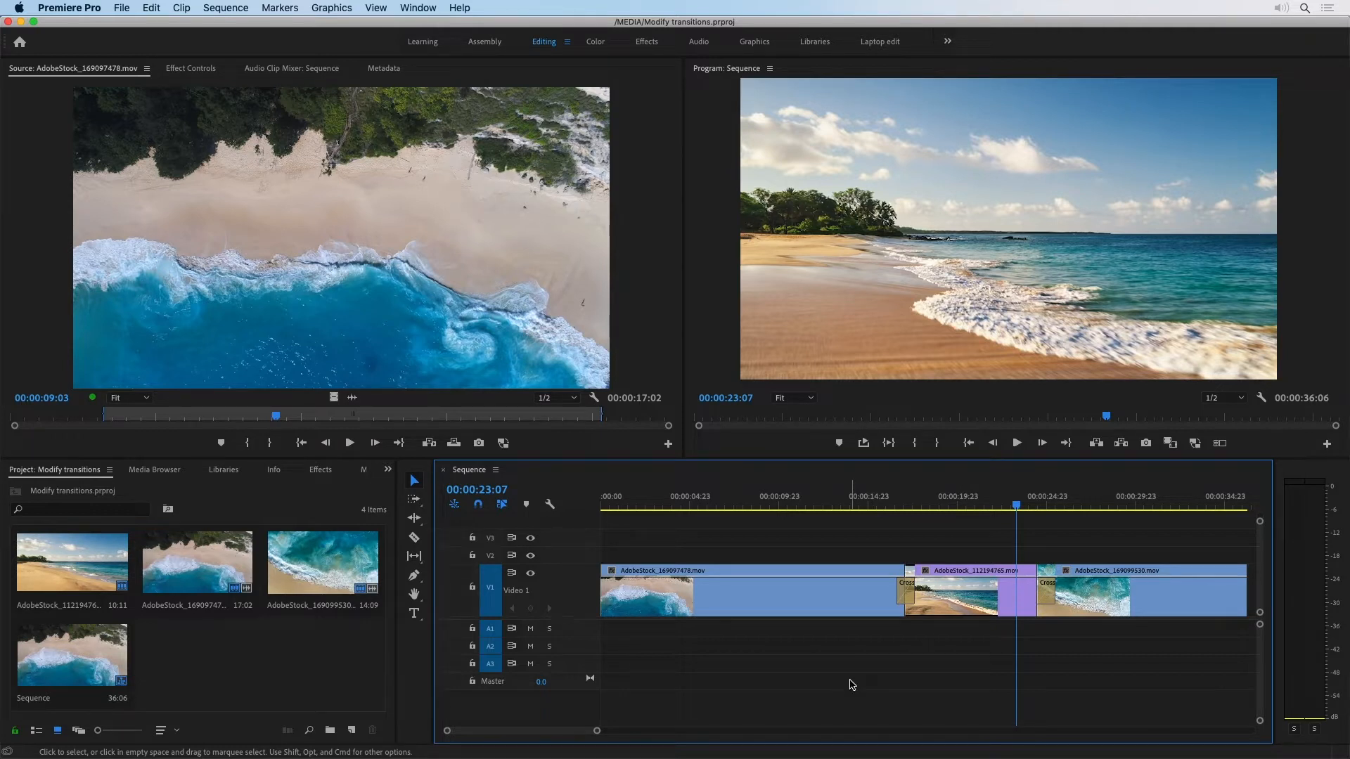
pyautogui.click(834, 593)
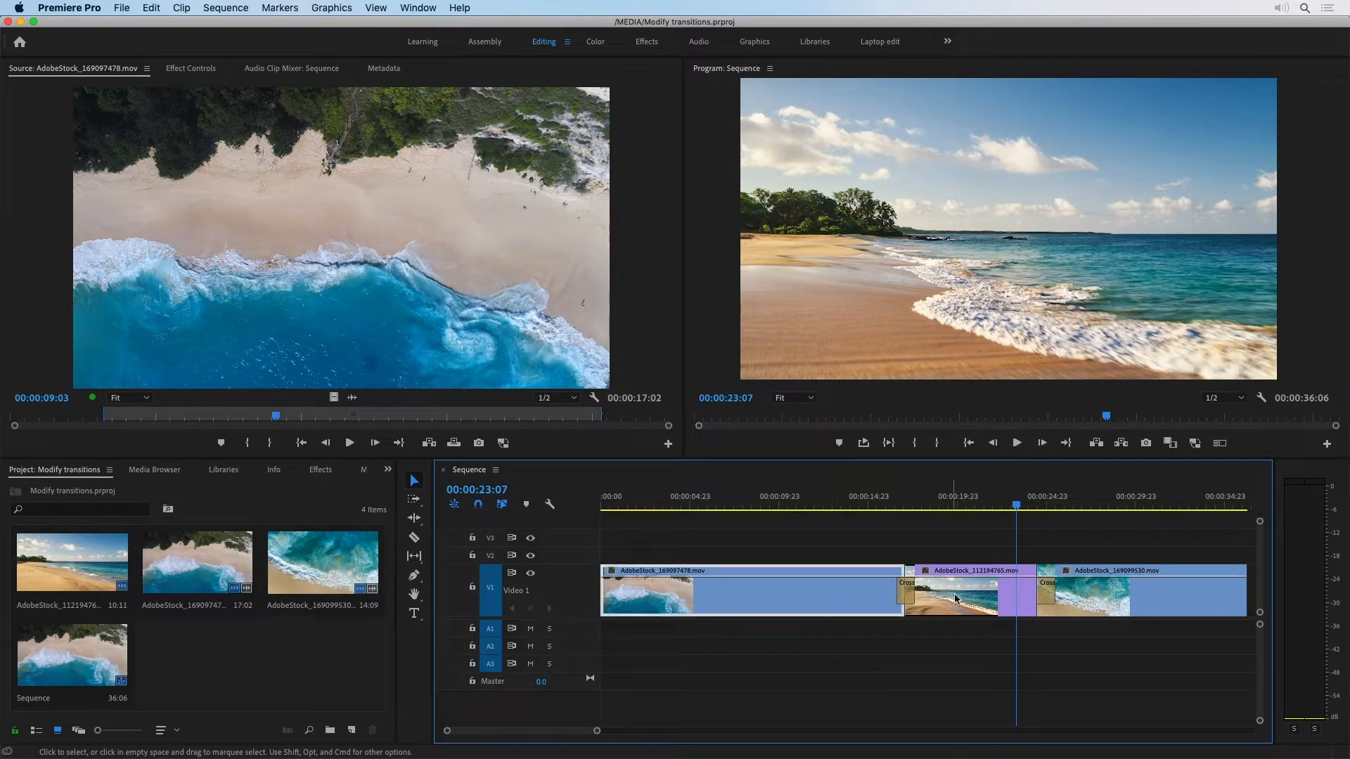
pyautogui.click(978, 598)
pyautogui.click(1103, 588)
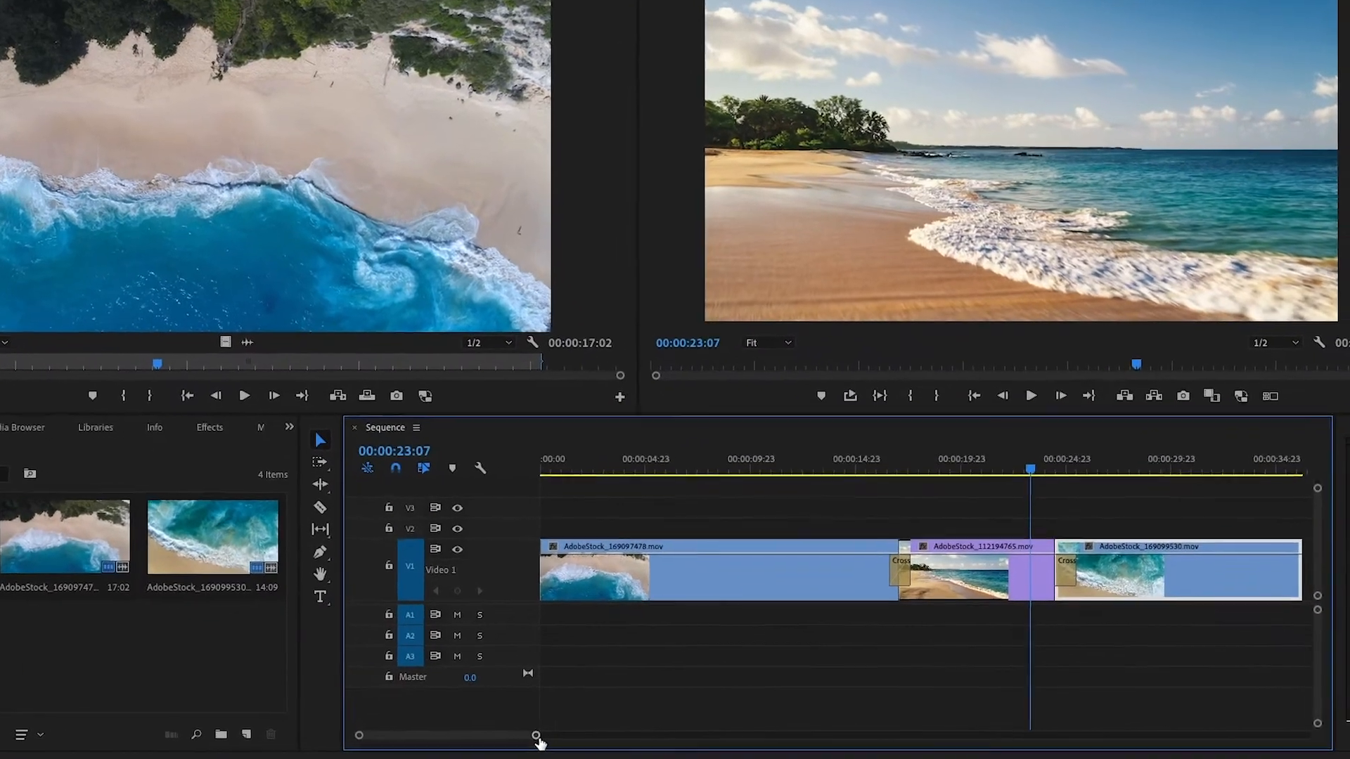
# Step: Shift the Cross Dissolve between the first two clips around its cut and extend it to about 00:00:01:09
pyautogui.moveTo(536, 739); pyautogui.dragTo(424, 738)
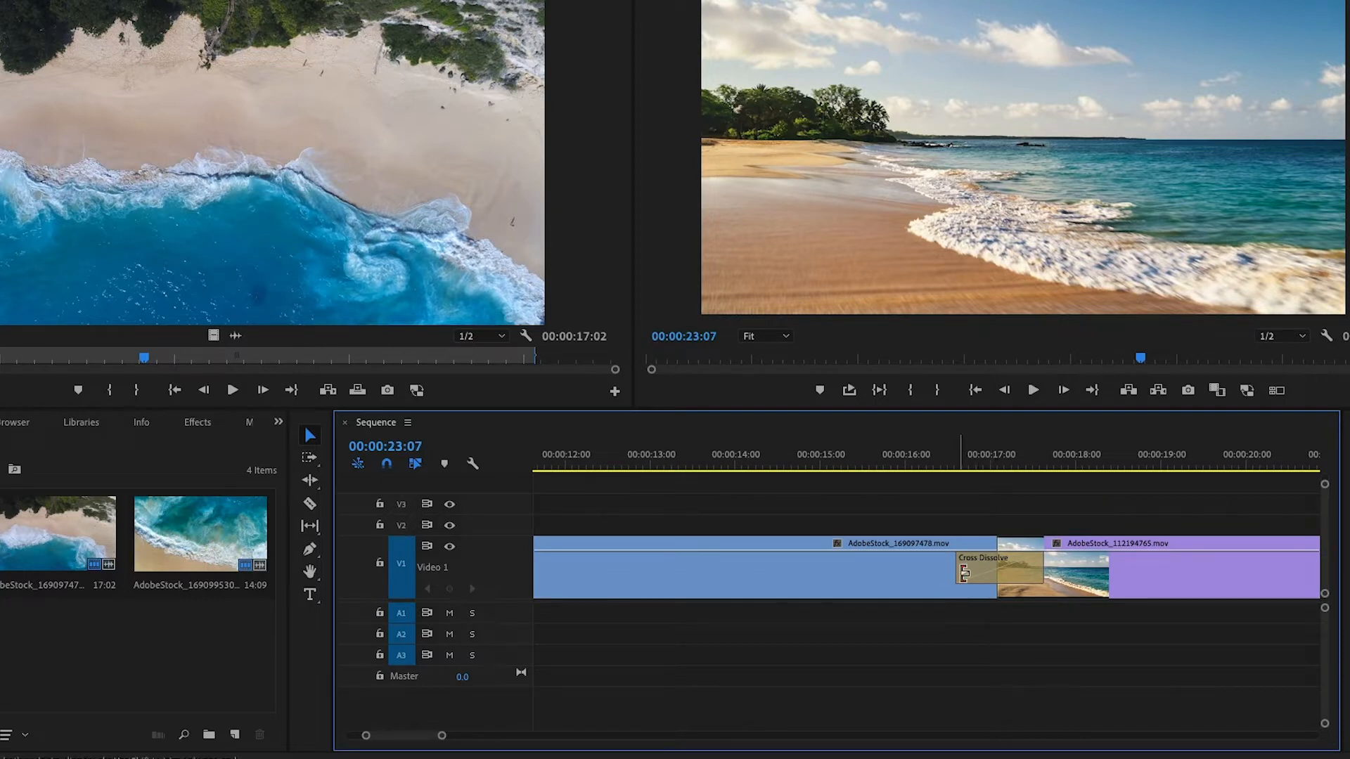
pyautogui.moveTo(976, 576)
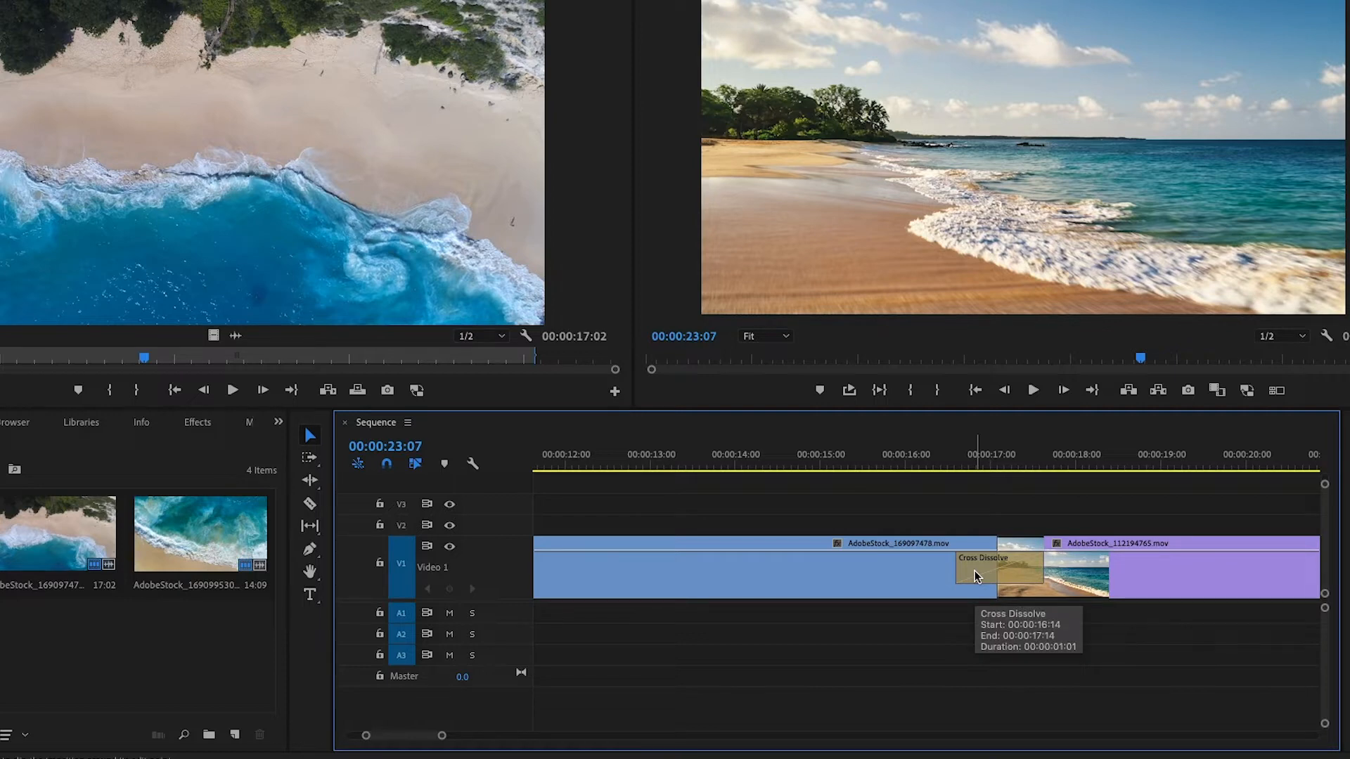
pyautogui.moveTo(977, 577); pyautogui.dragTo(1011, 582)
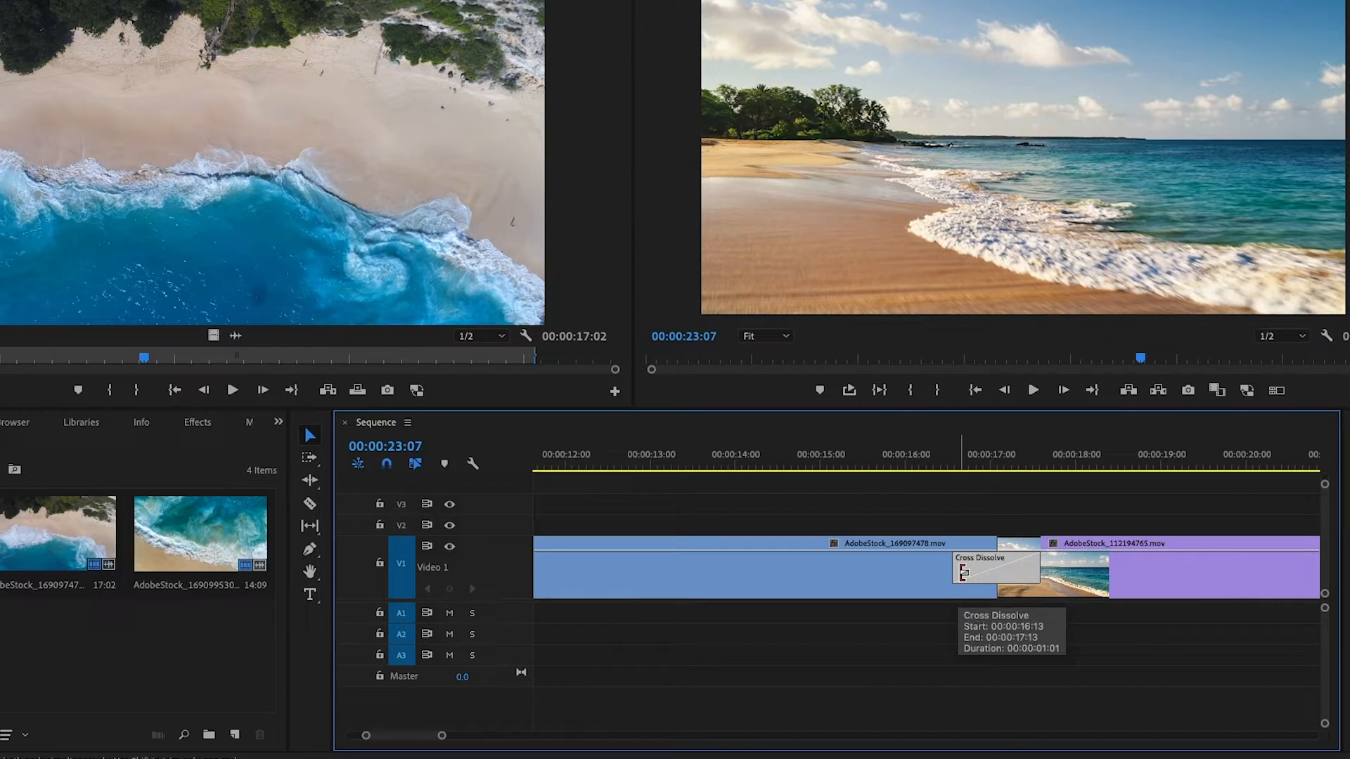
pyautogui.moveTo(963, 573); pyautogui.dragTo(941, 574)
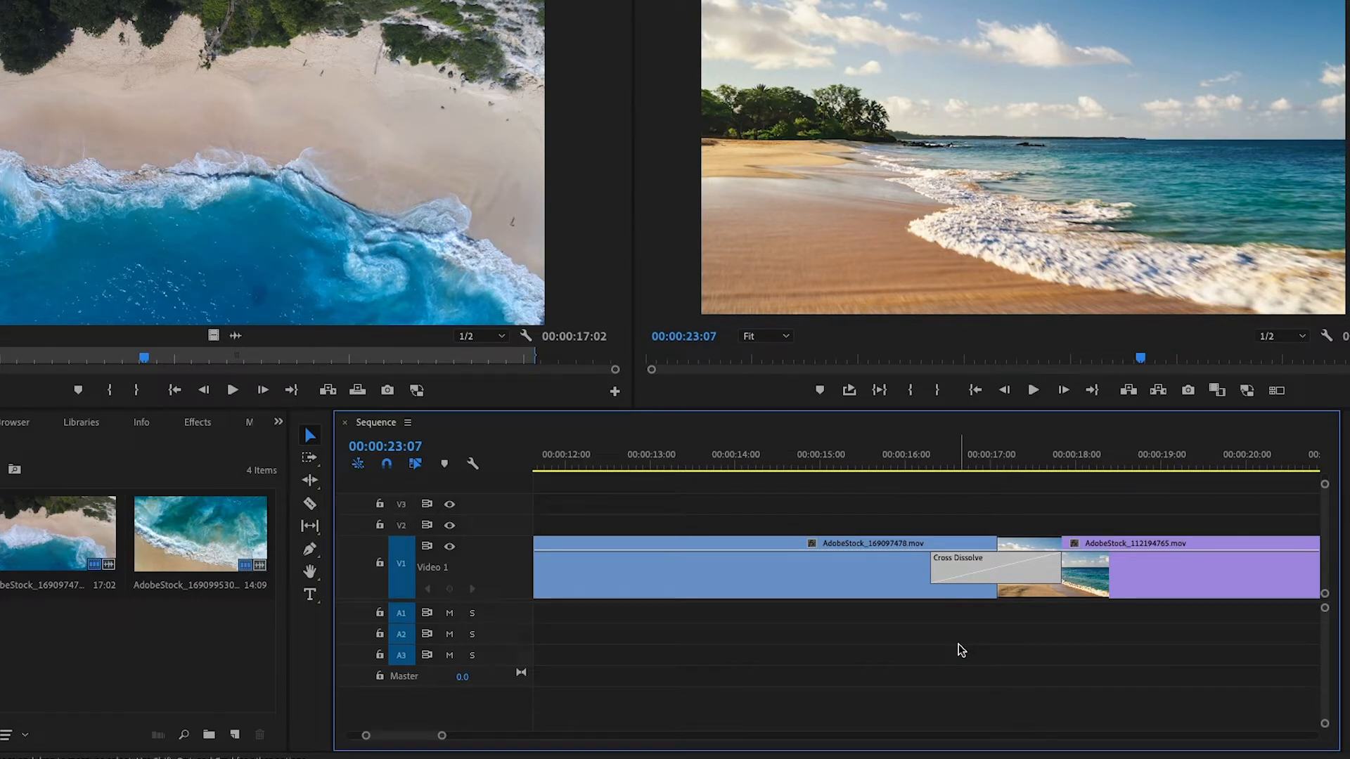
pyautogui.moveTo(941, 569)
pyautogui.mouseDown()
pyautogui.moveTo(979, 571)
pyautogui.moveTo(927, 573)
pyautogui.moveTo(939, 575)
pyautogui.mouseUp()
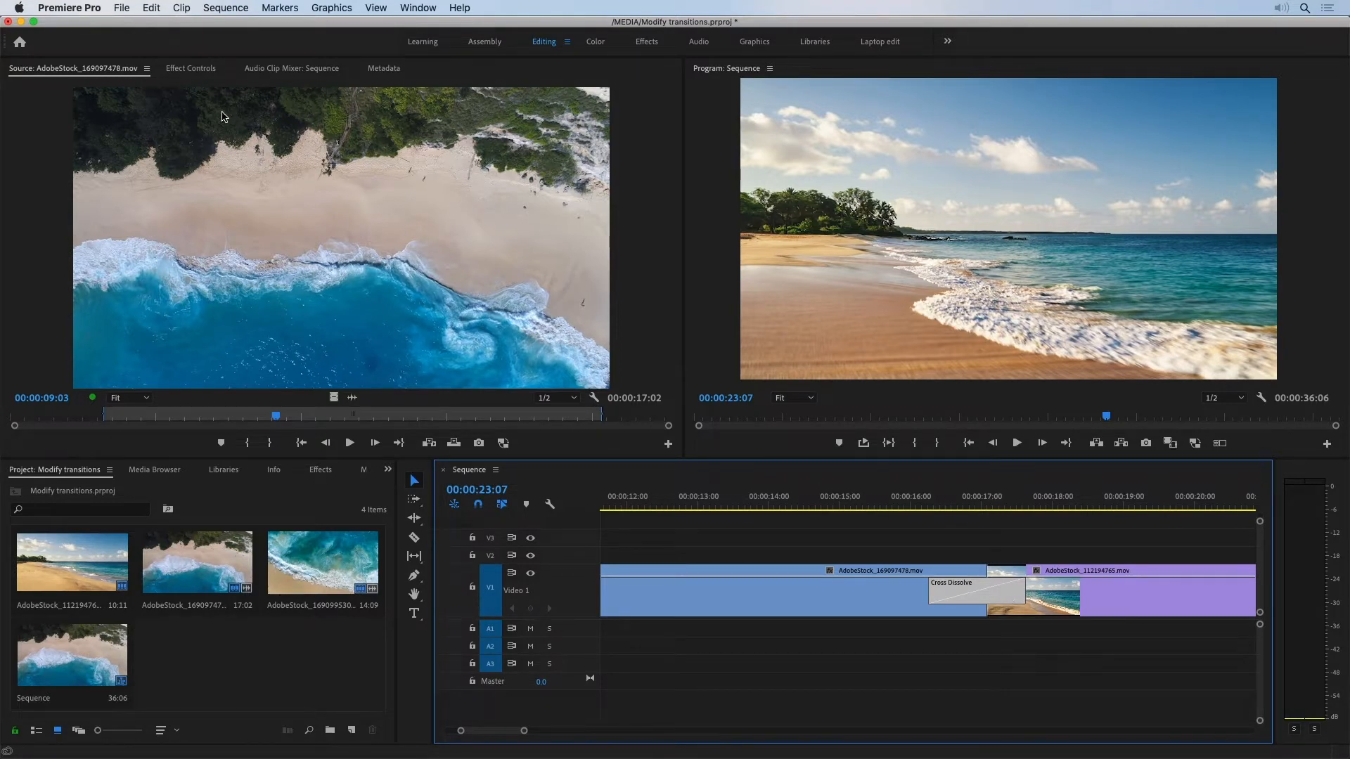
# Step: Open the first Cross Dissolve's effect controls, enable Show Actual Sources and view the available alignment options
pyautogui.click(191, 70)
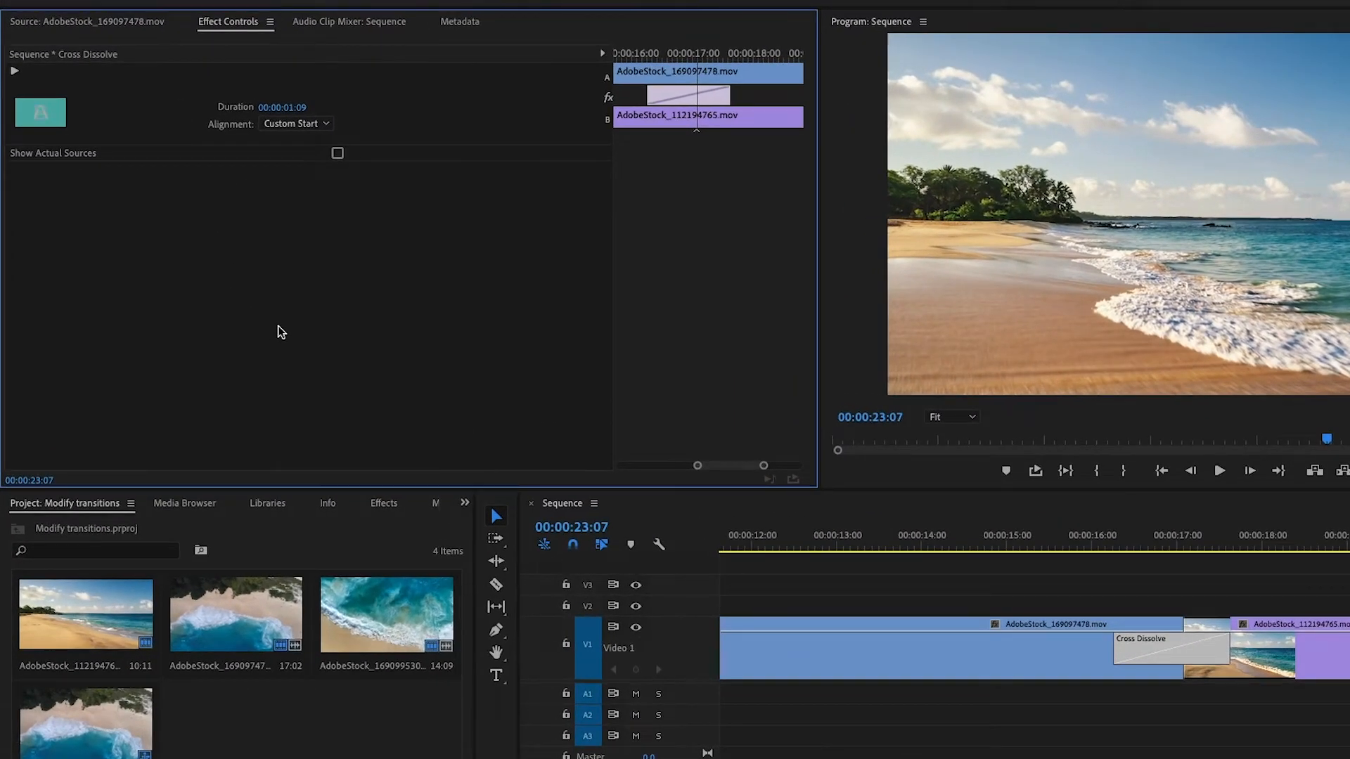
pyautogui.click(338, 154)
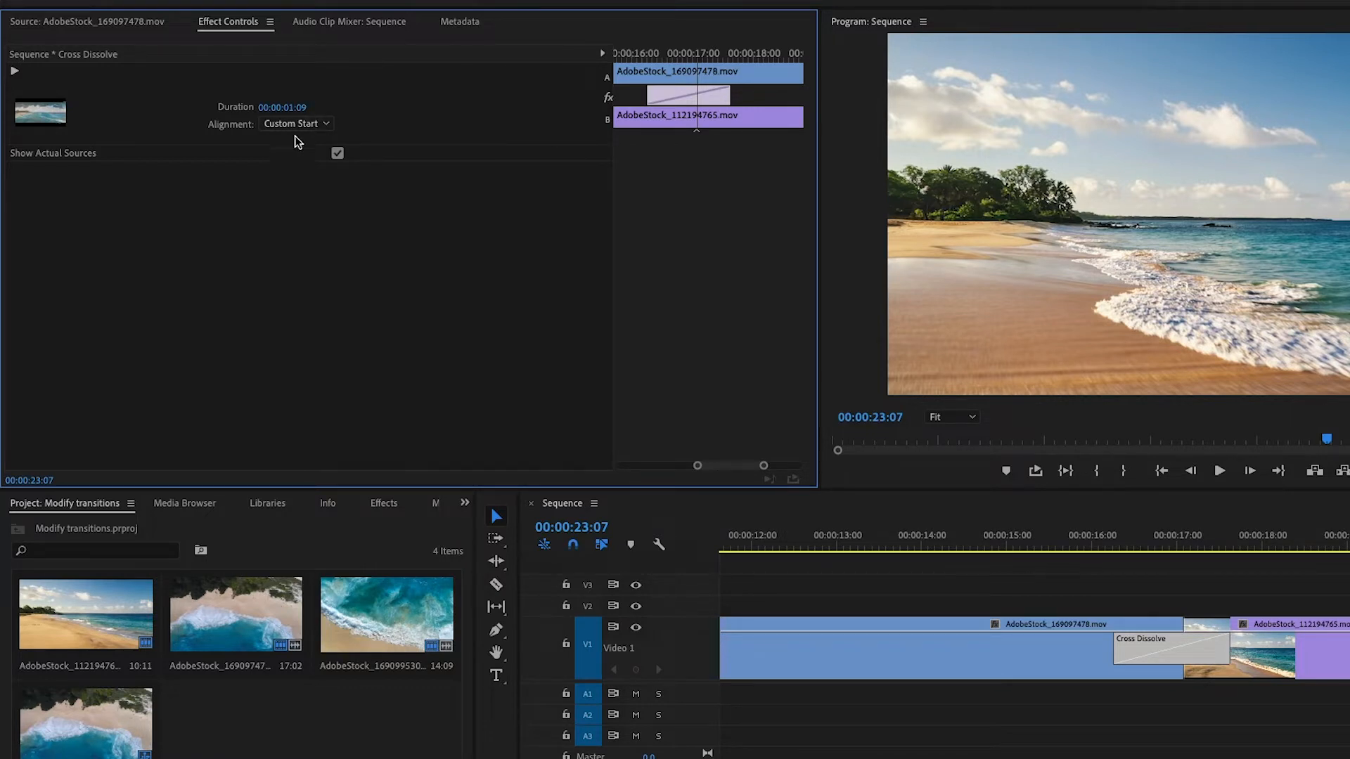
pyautogui.click(313, 125)
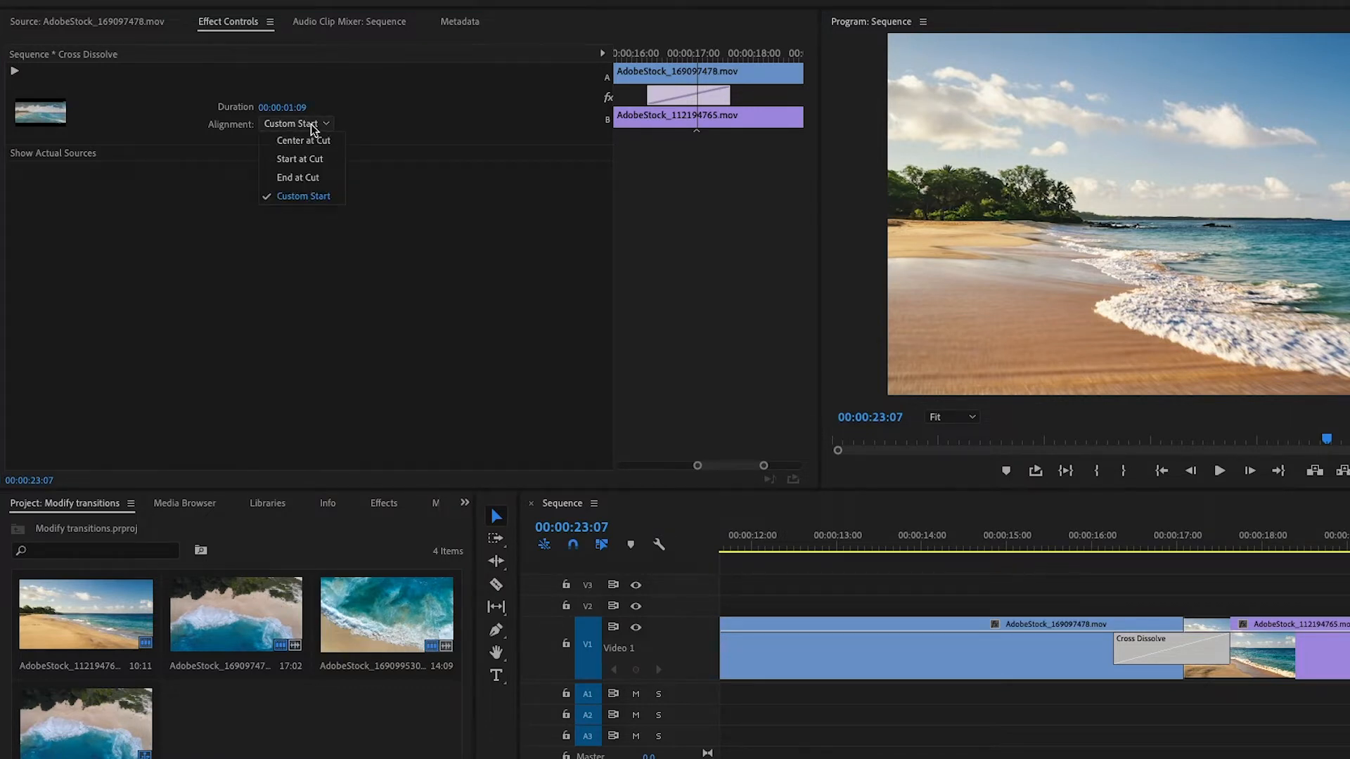
pyautogui.click(420, 223)
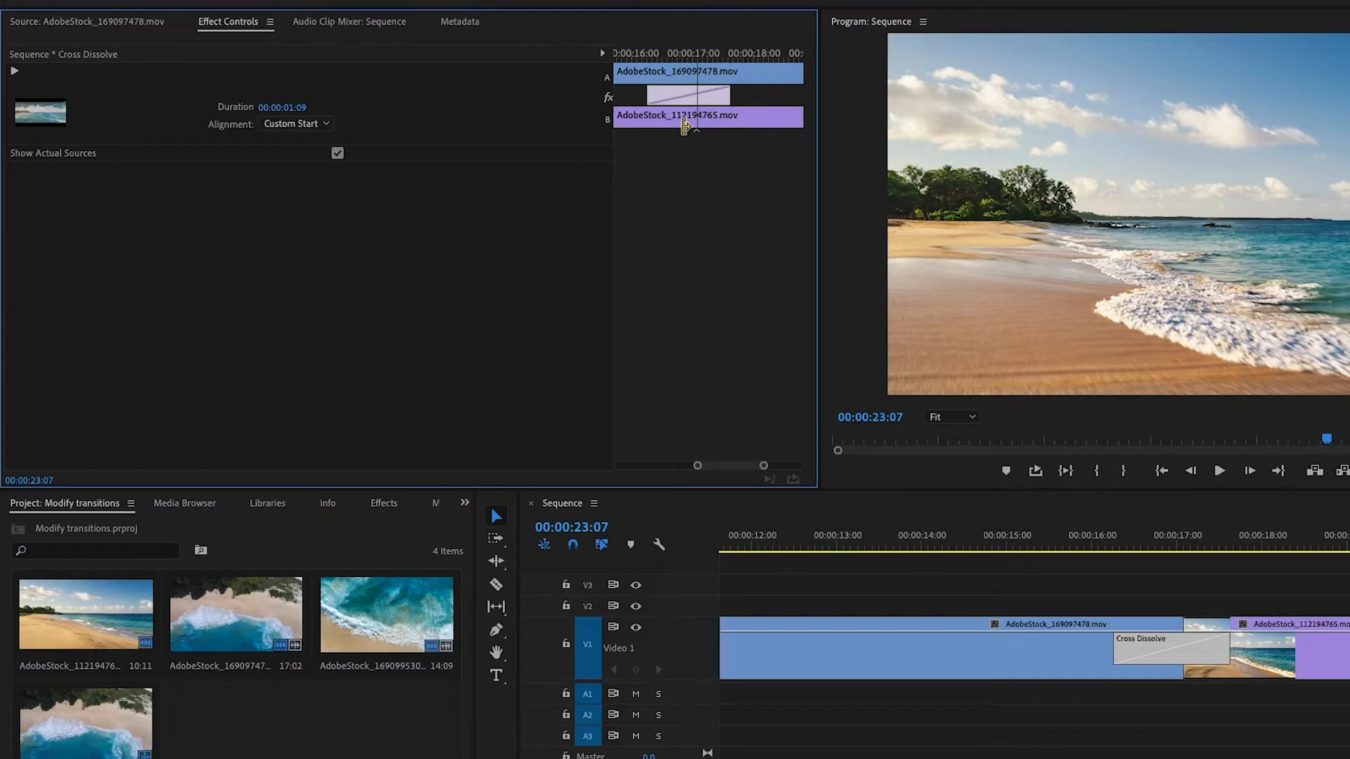
# Step: Extend both ends of the first Cross Dissolve and trim its start past the hatched section, for a duration of 00:00:03:12
pyautogui.moveTo(729, 97); pyautogui.dragTo(820, 106)
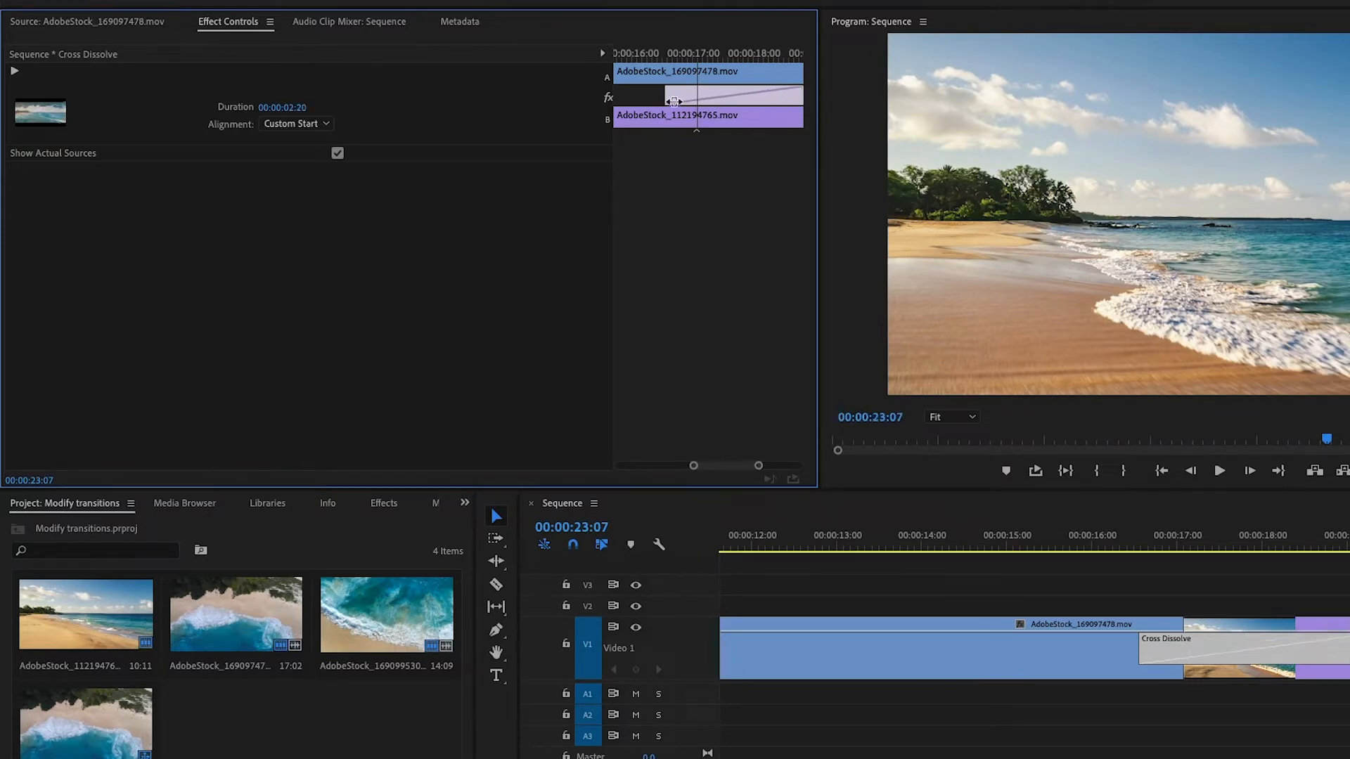
pyautogui.moveTo(667, 95); pyautogui.dragTo(540, 87)
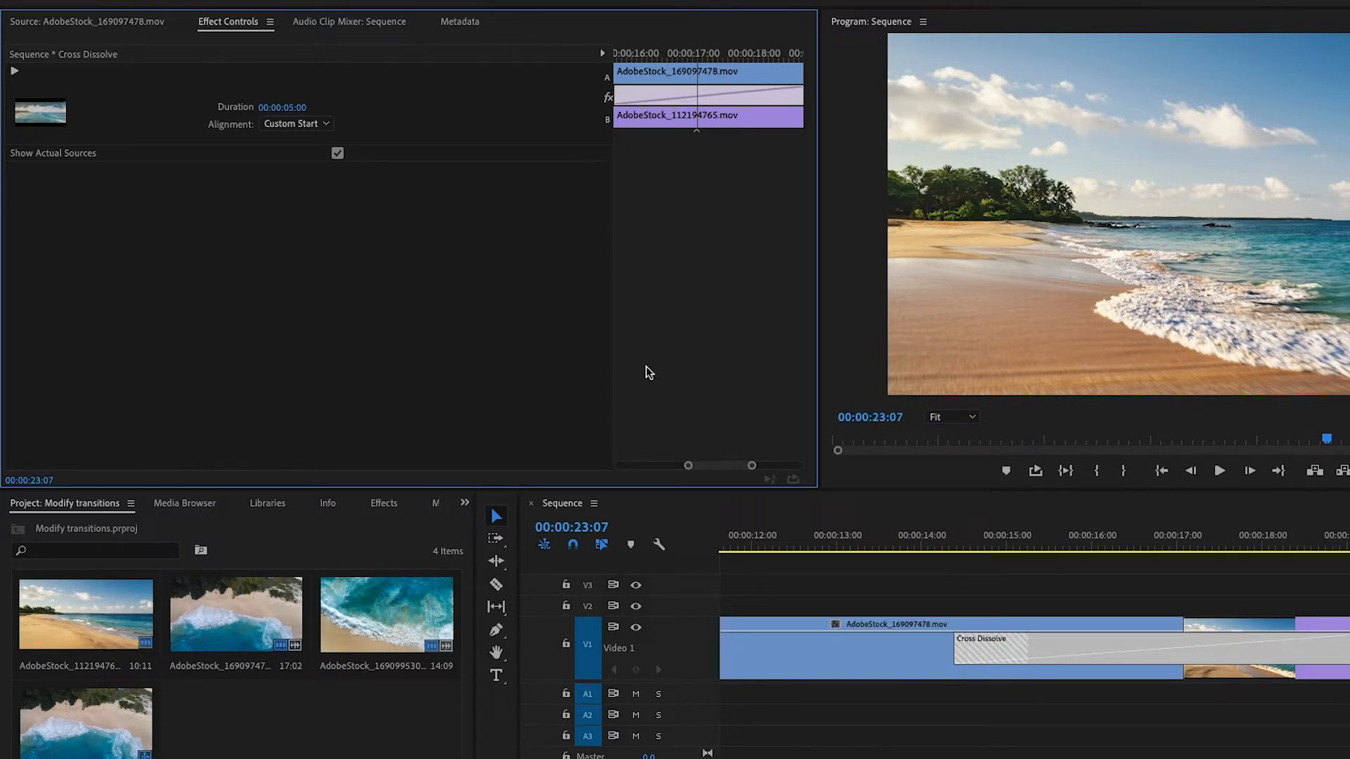
pyautogui.moveTo(692, 475); pyautogui.dragTo(669, 469)
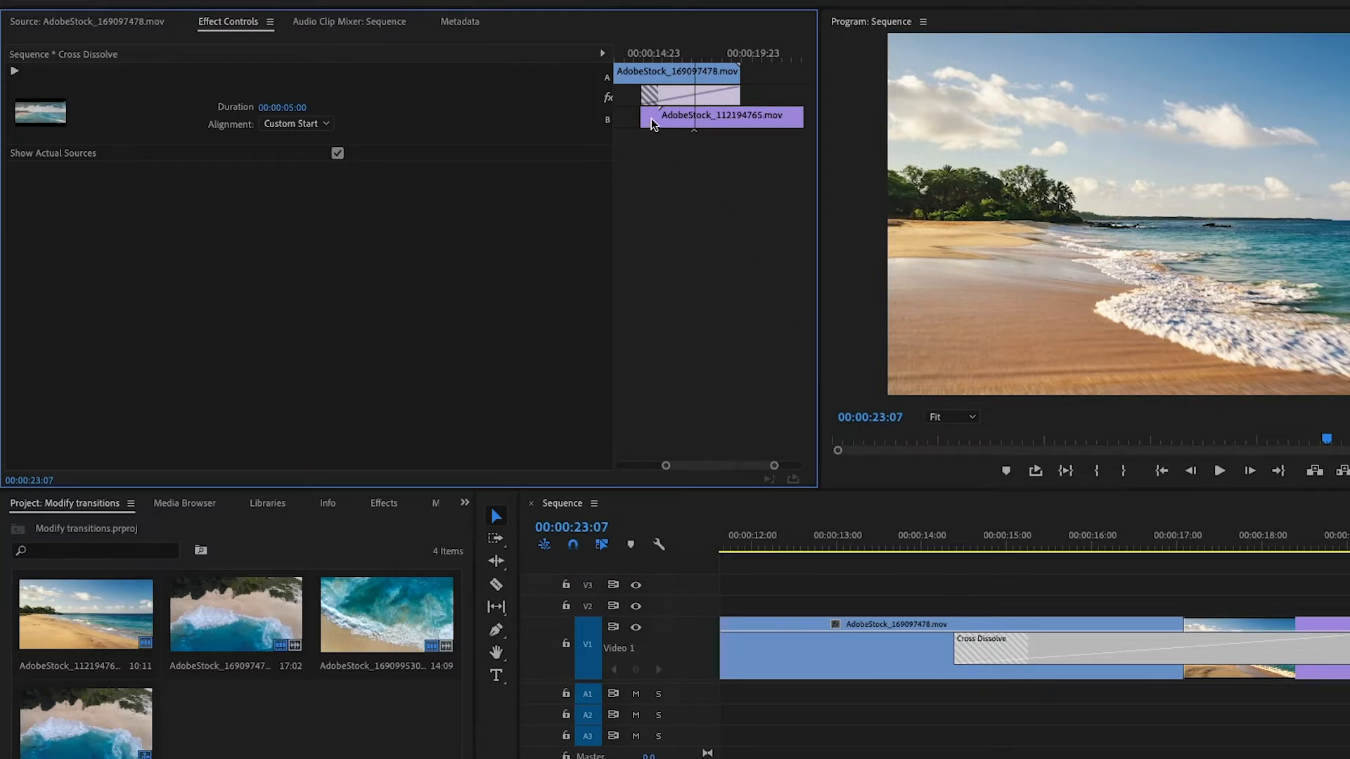
pyautogui.moveTo(650, 118); pyautogui.dragTo(668, 120)
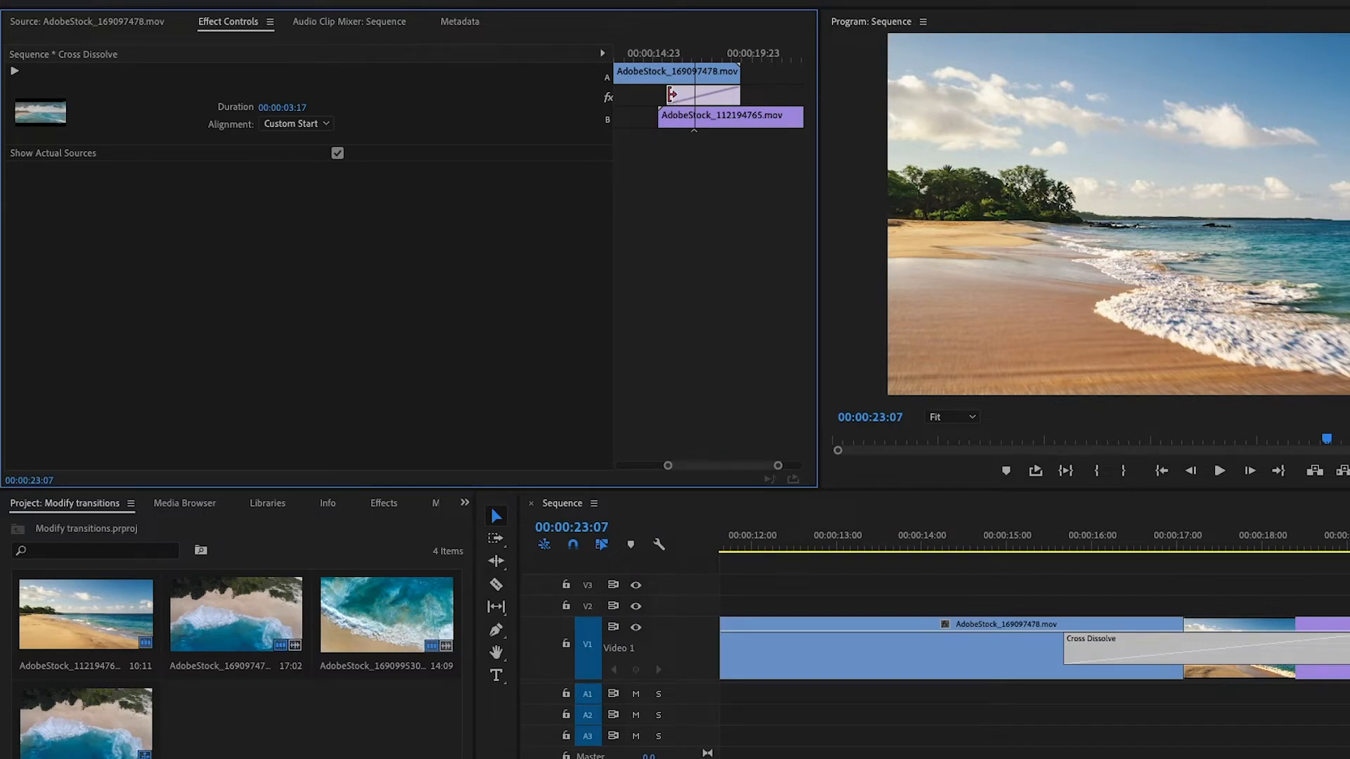
pyautogui.moveTo(672, 94)
pyautogui.mouseDown()
pyautogui.moveTo(650, 94)
pyautogui.moveTo(676, 94)
pyautogui.mouseUp()
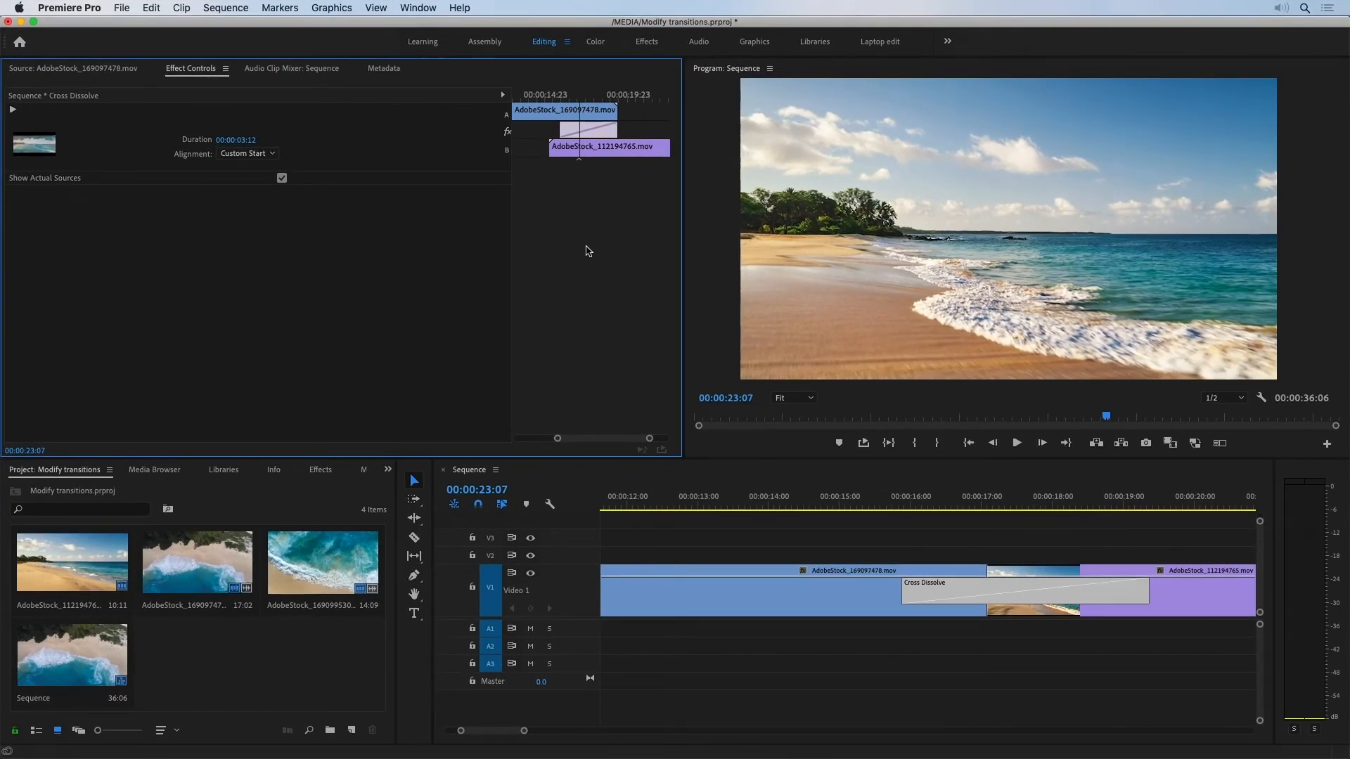
# Step: Try Seconds as the unit for the default video transition duration in the Timeline preferences, and discard the change
pyautogui.click(90, 8)
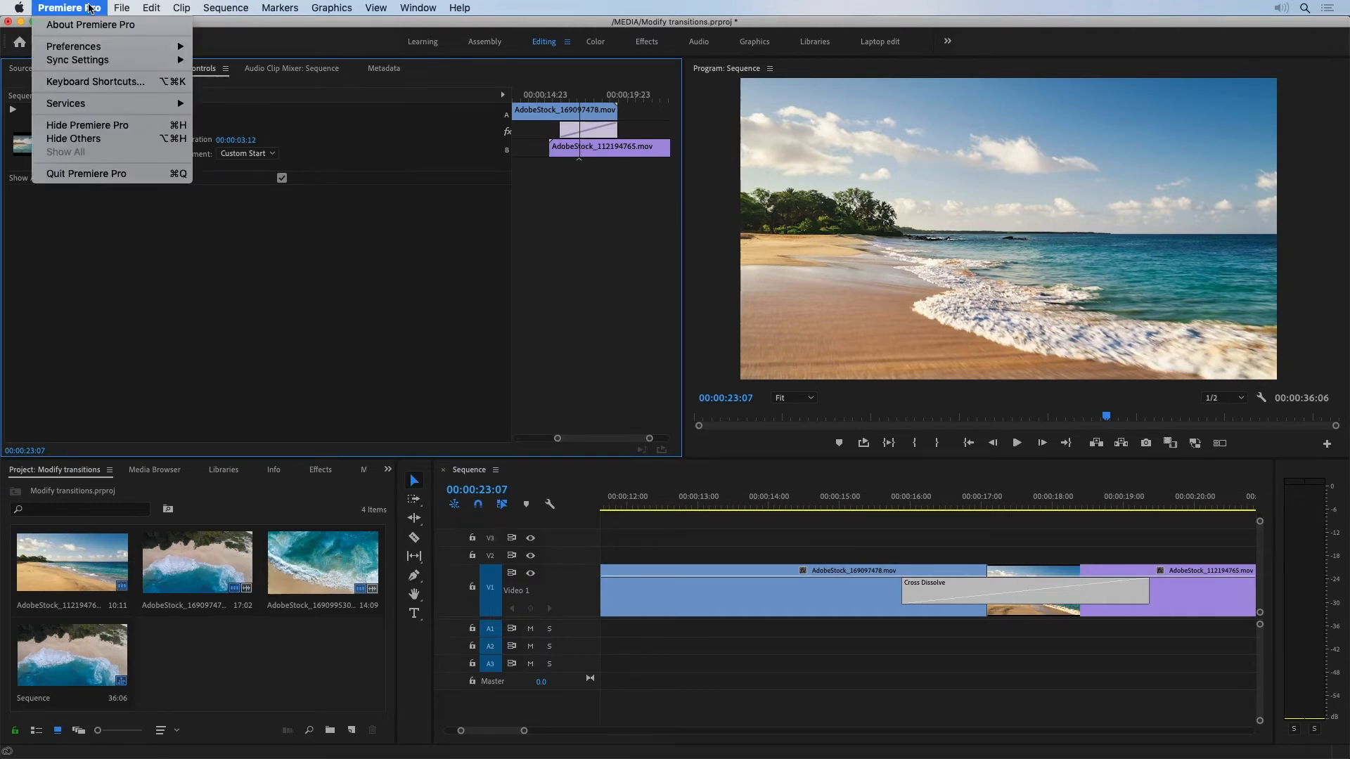
pyautogui.moveTo(105, 47)
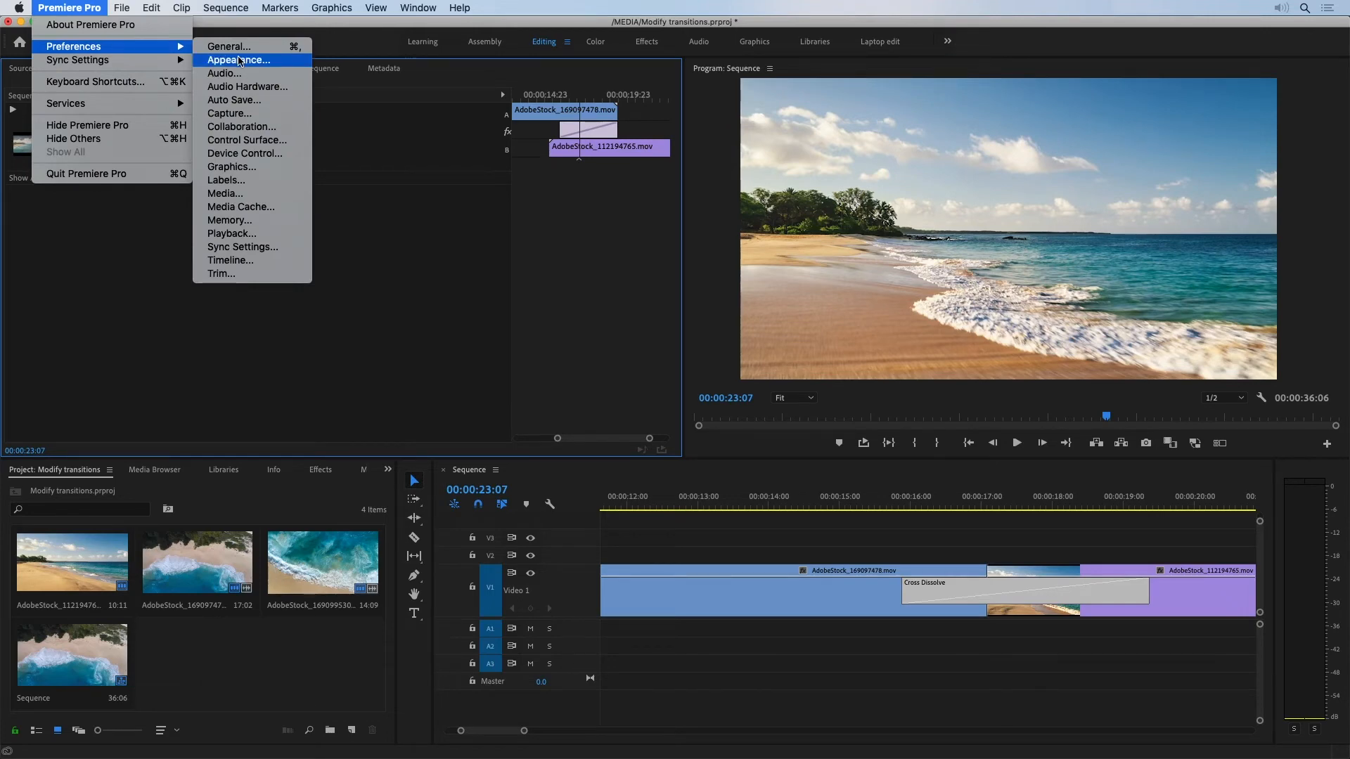
pyautogui.click(249, 260)
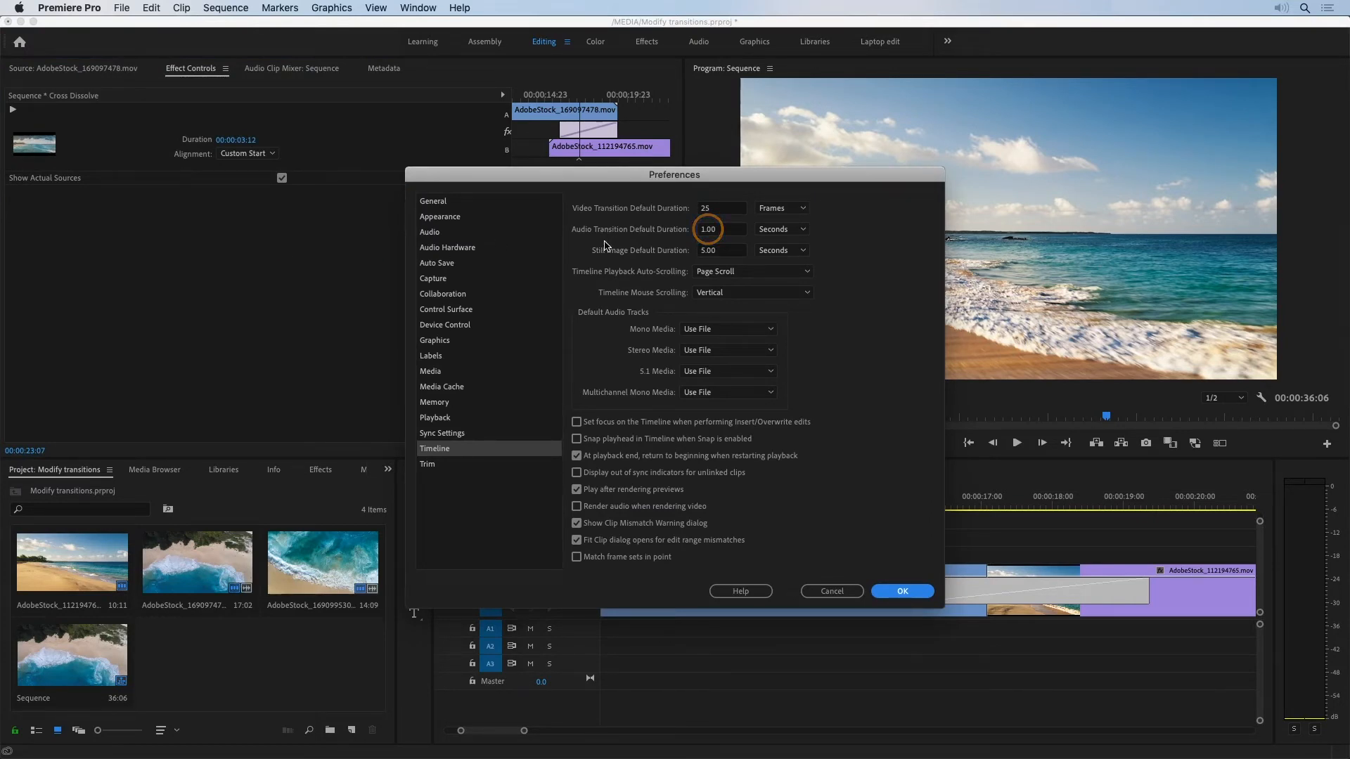
pyautogui.click(782, 211)
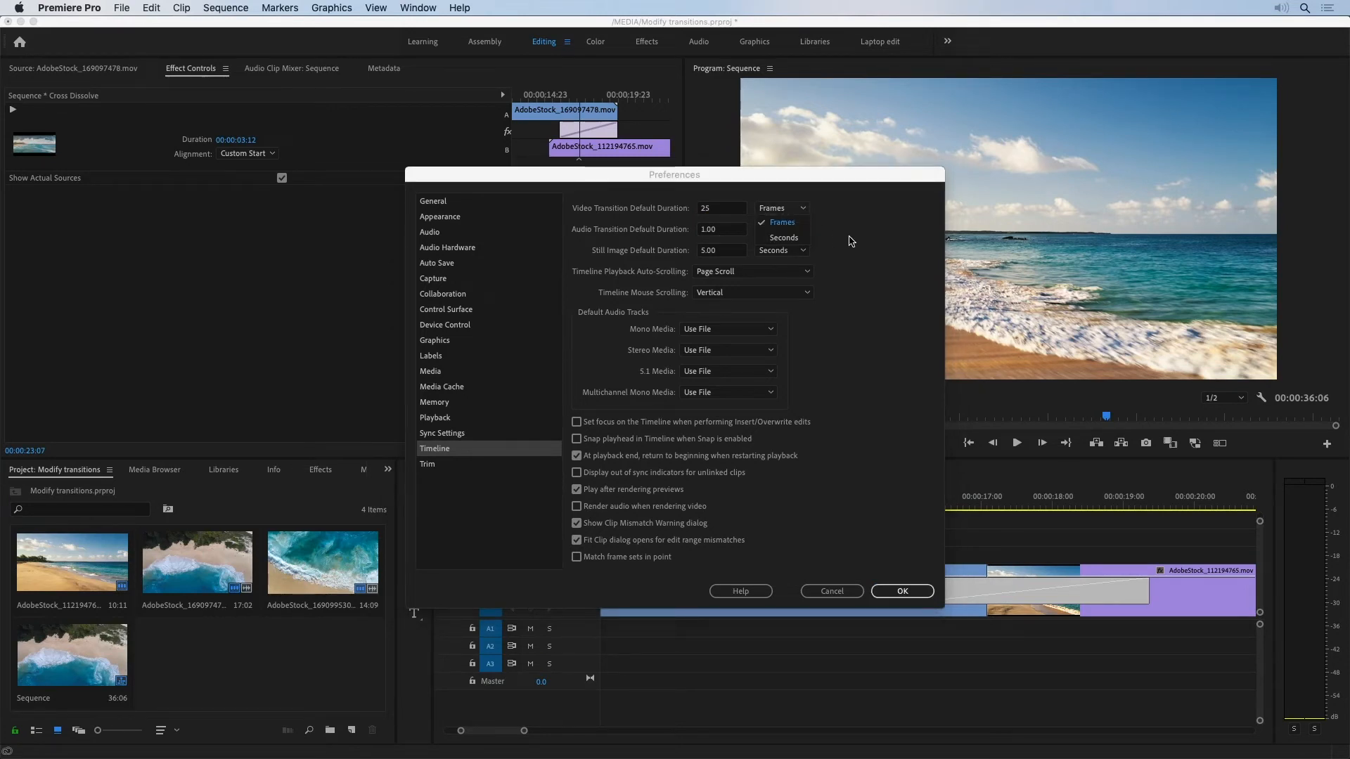
pyautogui.click(794, 238)
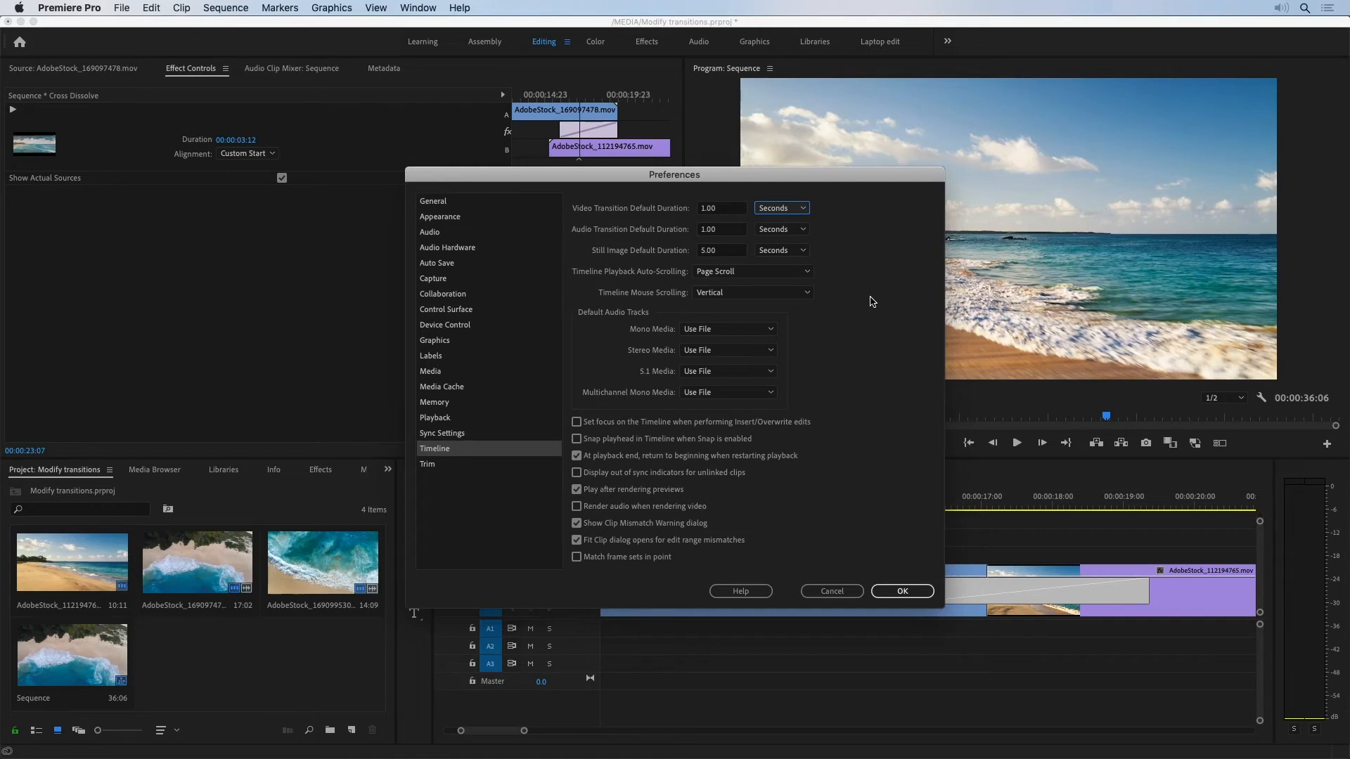
pyautogui.click(836, 595)
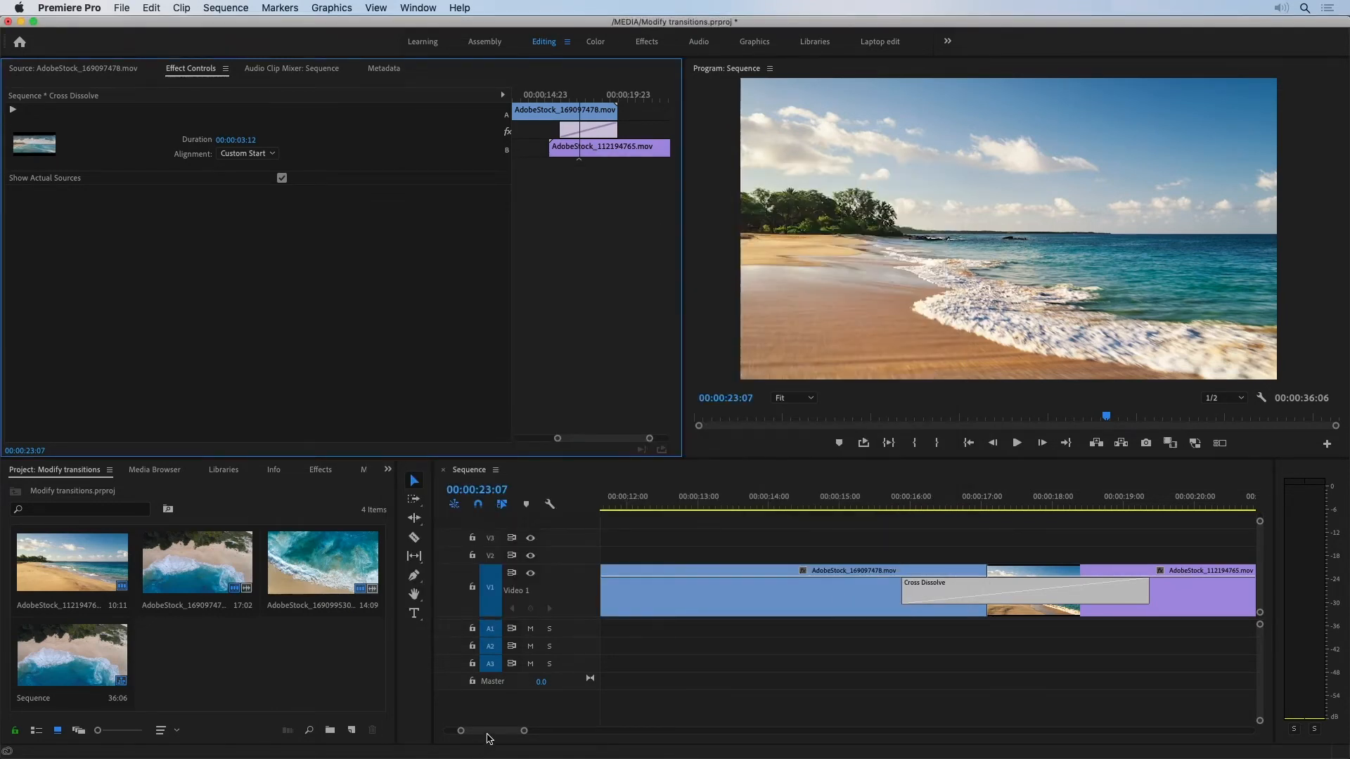
# Step: Play through the Cross Dissolve between the second and third clips and shorten its end to a duration of 00:00:00:17
pyautogui.moveTo(488, 733); pyautogui.dragTo(499, 735)
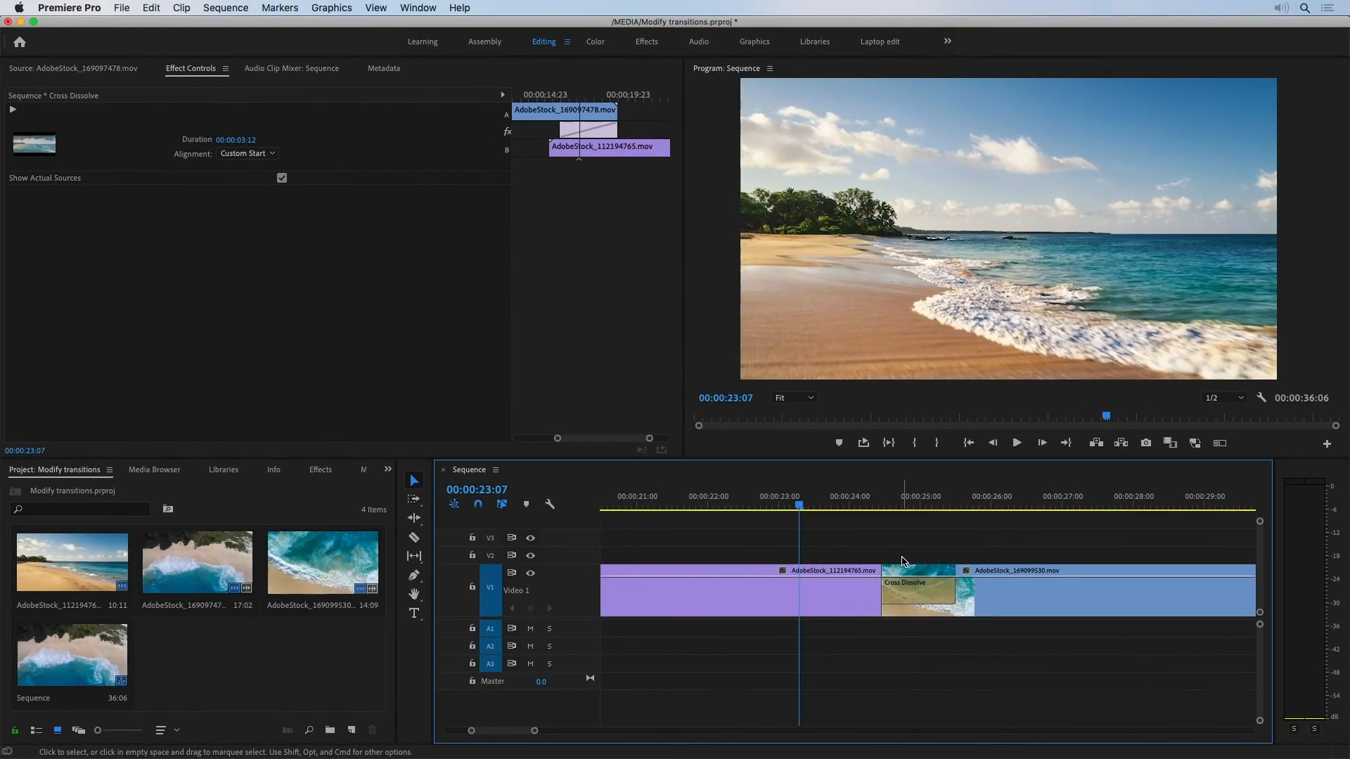
pyautogui.click(1016, 443)
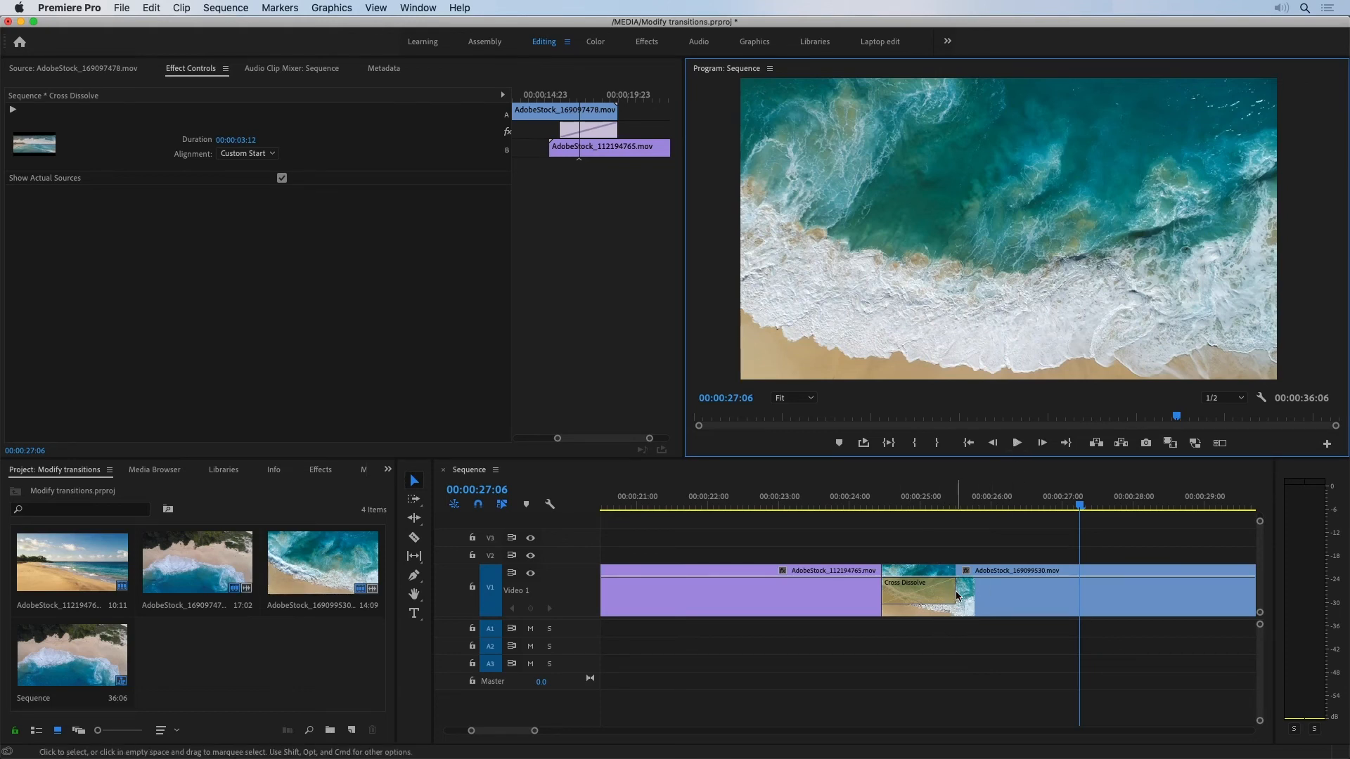
pyautogui.moveTo(955, 591); pyautogui.dragTo(932, 590)
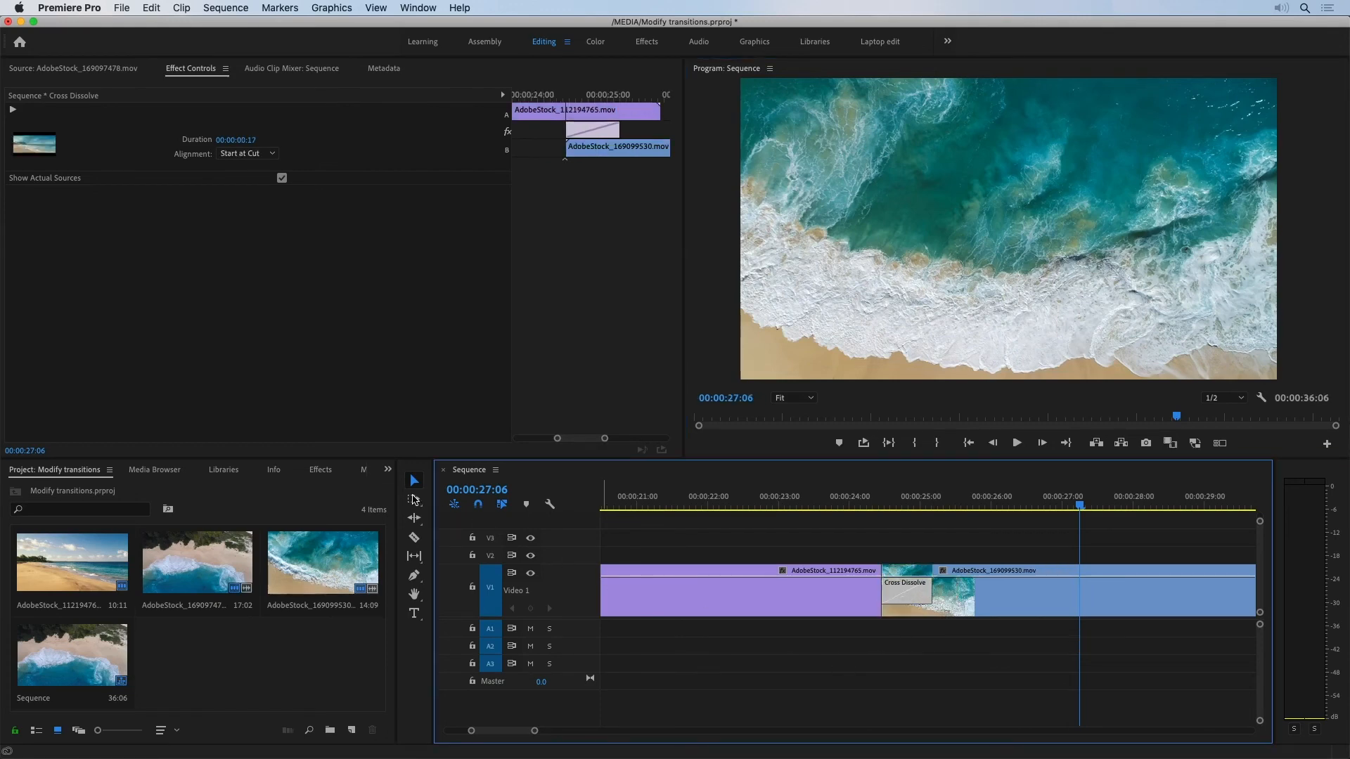
# Step: Replace the Cross Dissolve between the second and third clips with the Wipe video transition
pyautogui.click(325, 471)
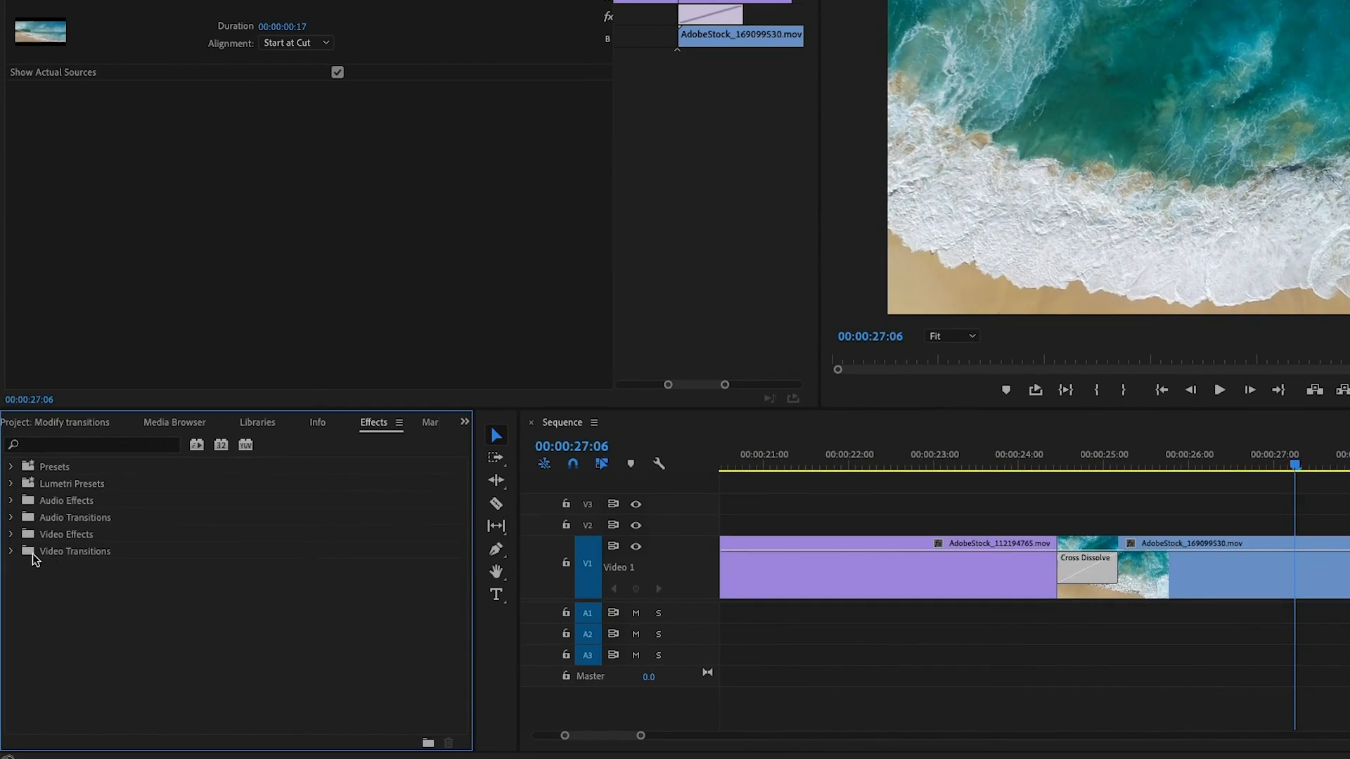
pyautogui.click(11, 551)
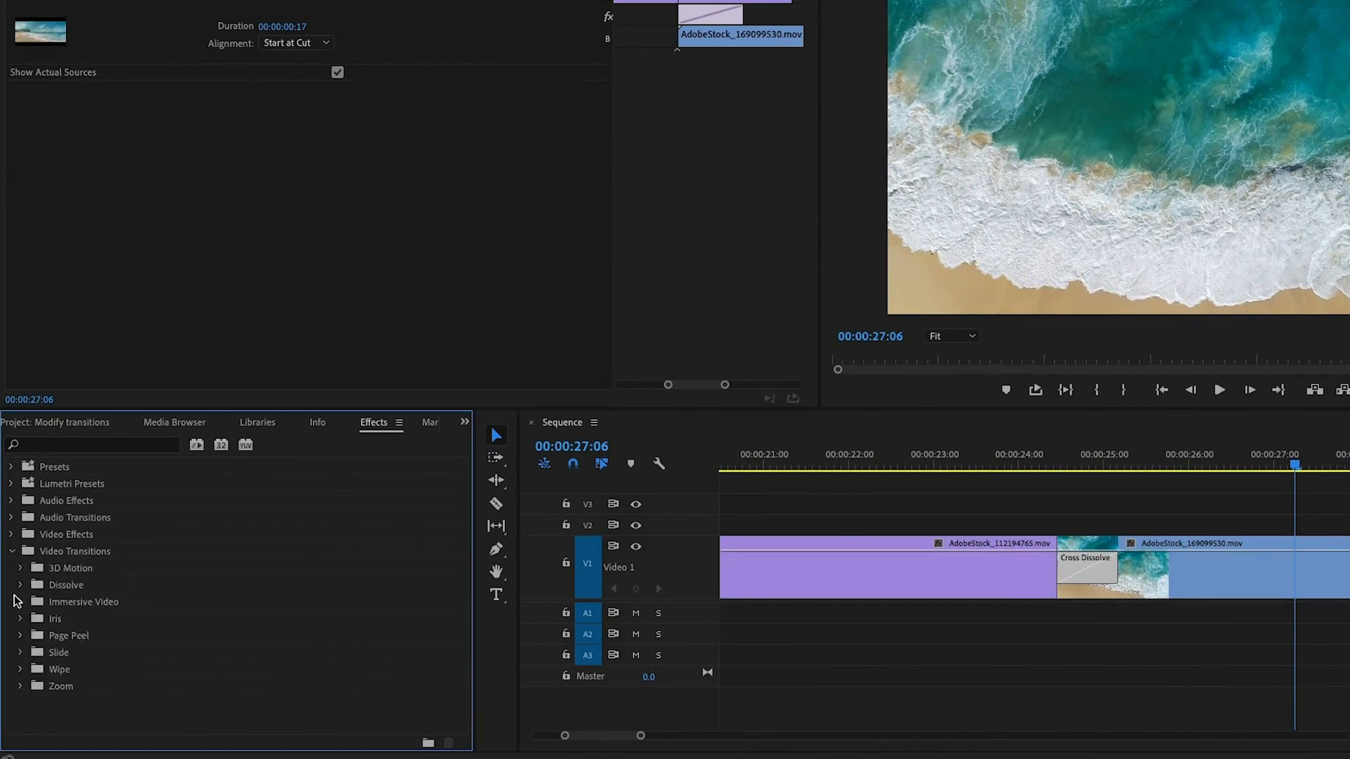
pyautogui.click(20, 670)
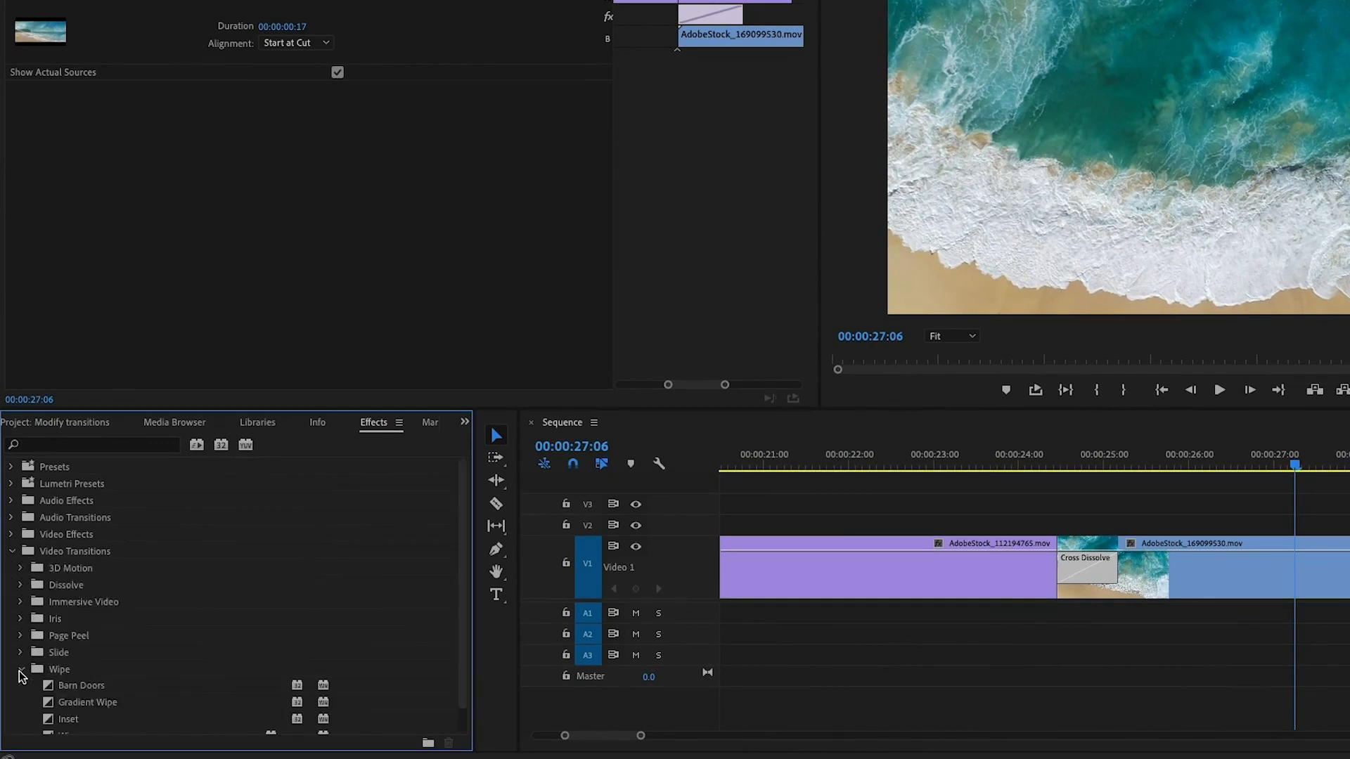
pyautogui.scroll(-1, 176, 686)
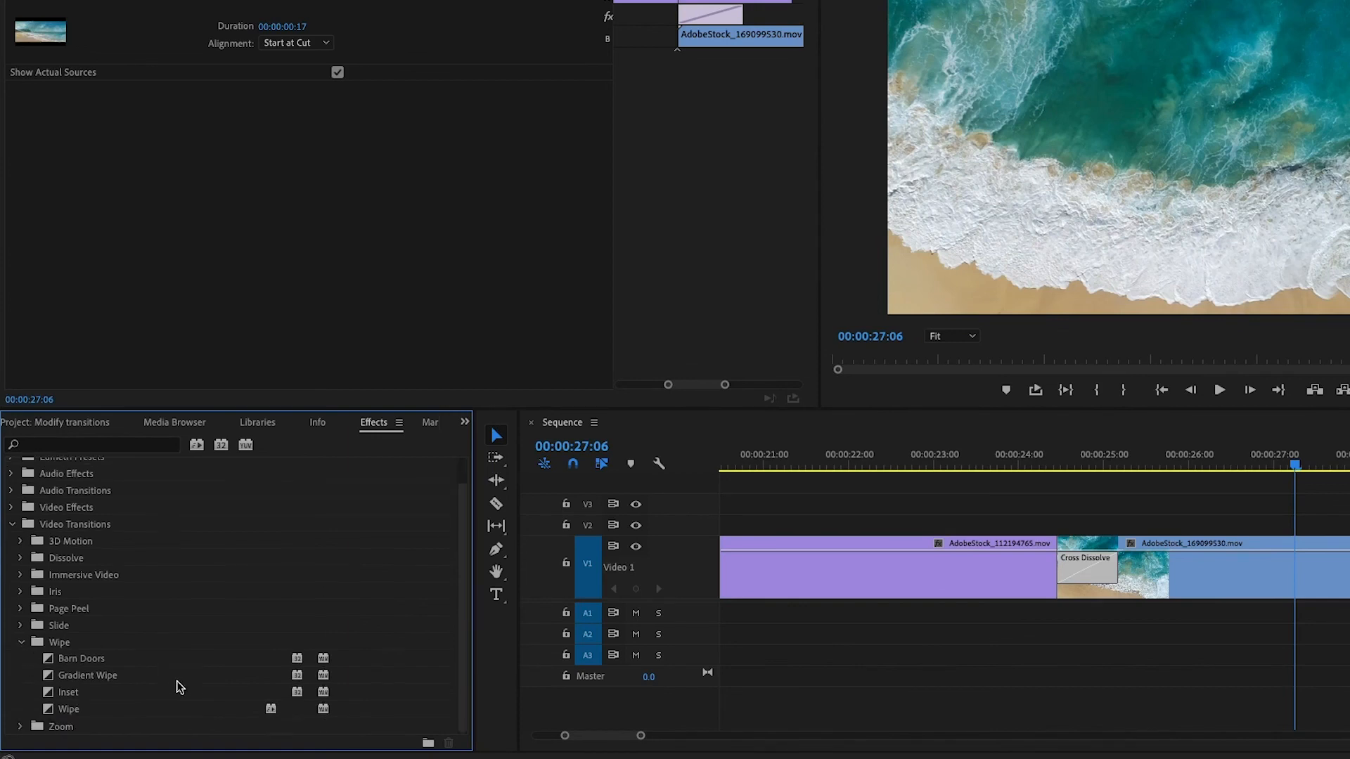
pyautogui.moveTo(64, 710); pyautogui.dragTo(1092, 581)
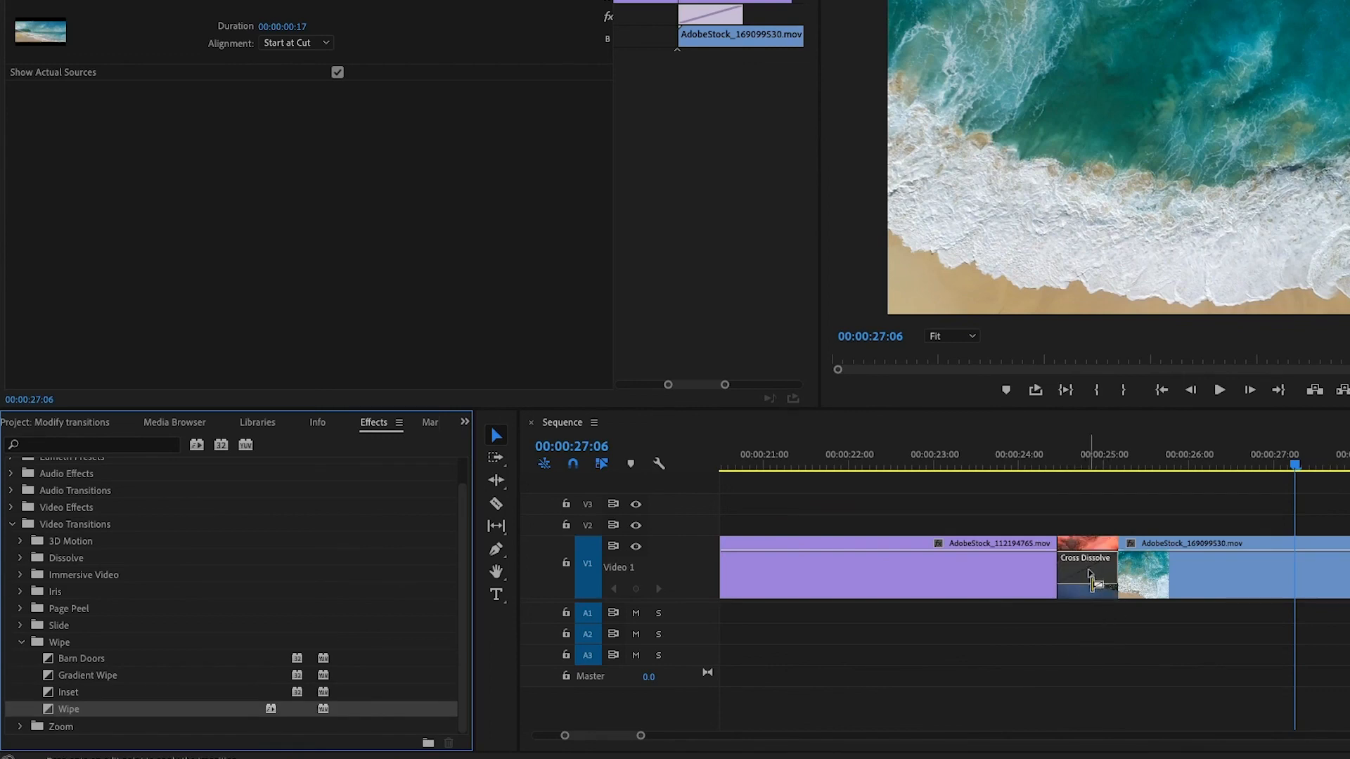
pyautogui.moveTo(1091, 581); pyautogui.dragTo(1091, 581)
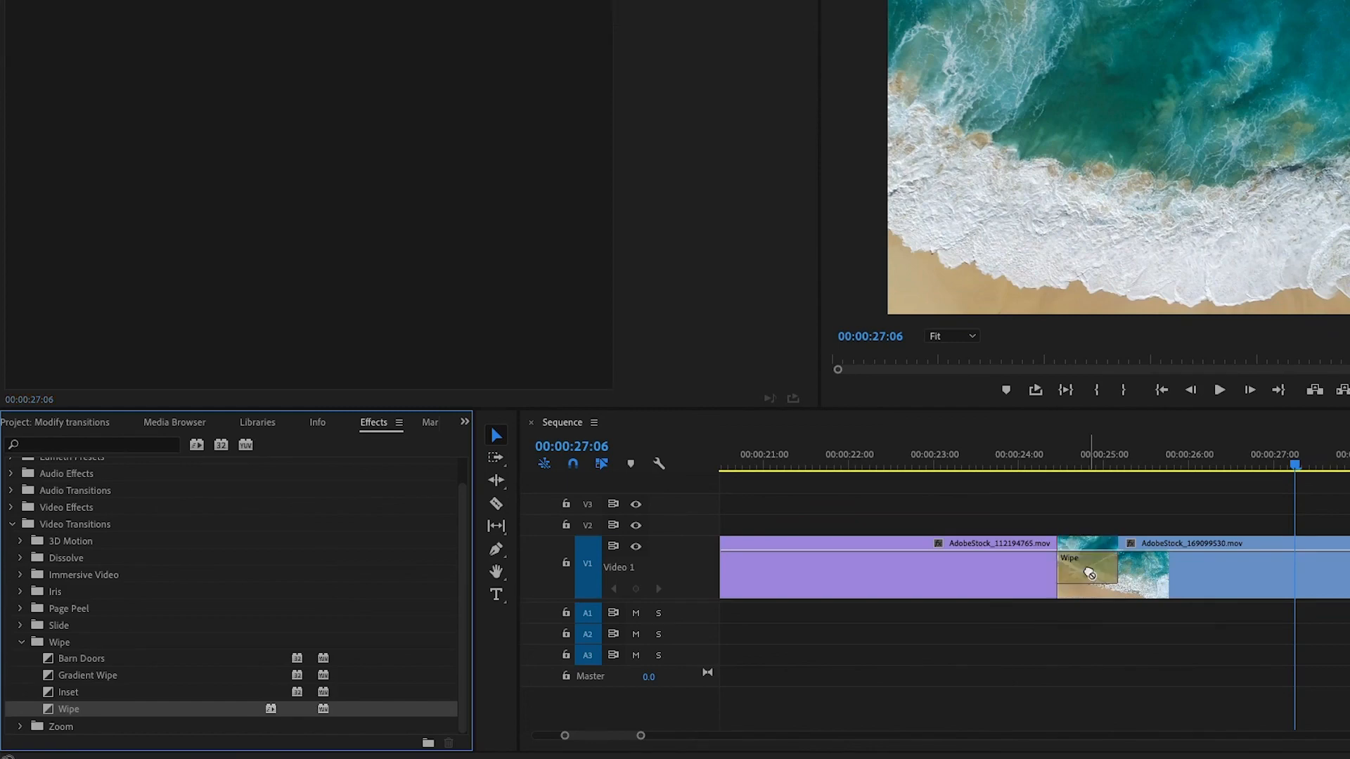